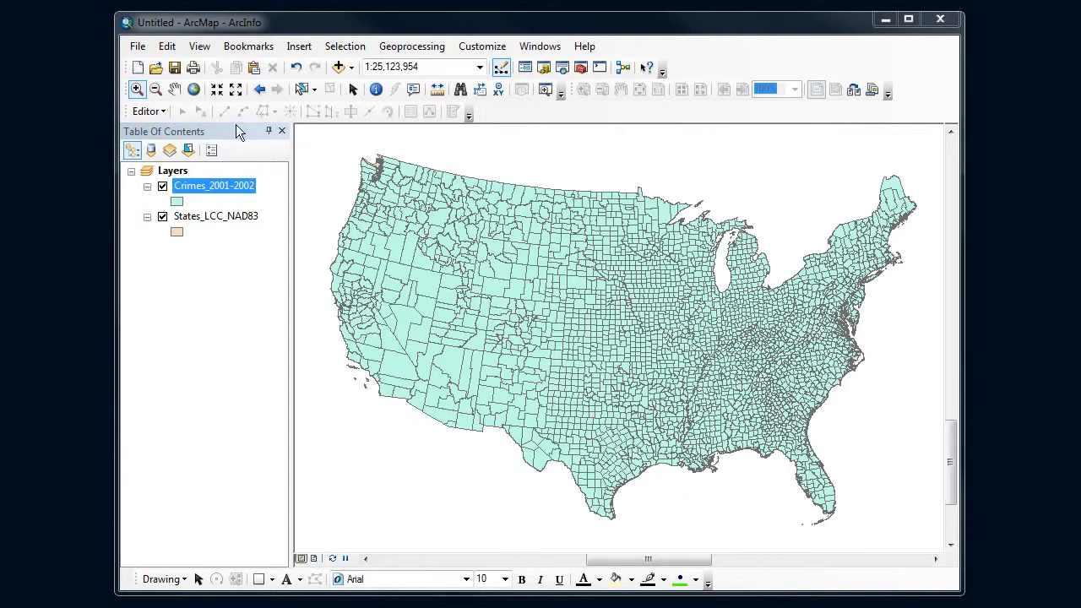
- Open the Crimes_2001-2002 attribute table and examine the 2001 and 2002 crime count fields, including MURD01, ASSA01 and ASSA02
right_click(222, 194)
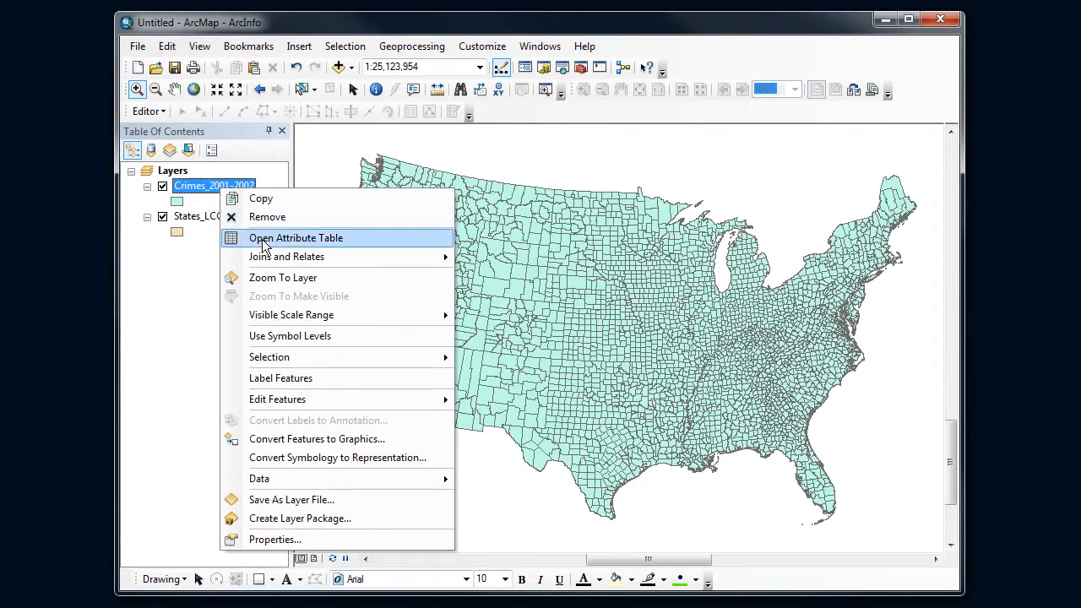
left_click(263, 239)
left_click_drag(461, 90, 465, 95)
left_click_drag(292, 497, 456, 501)
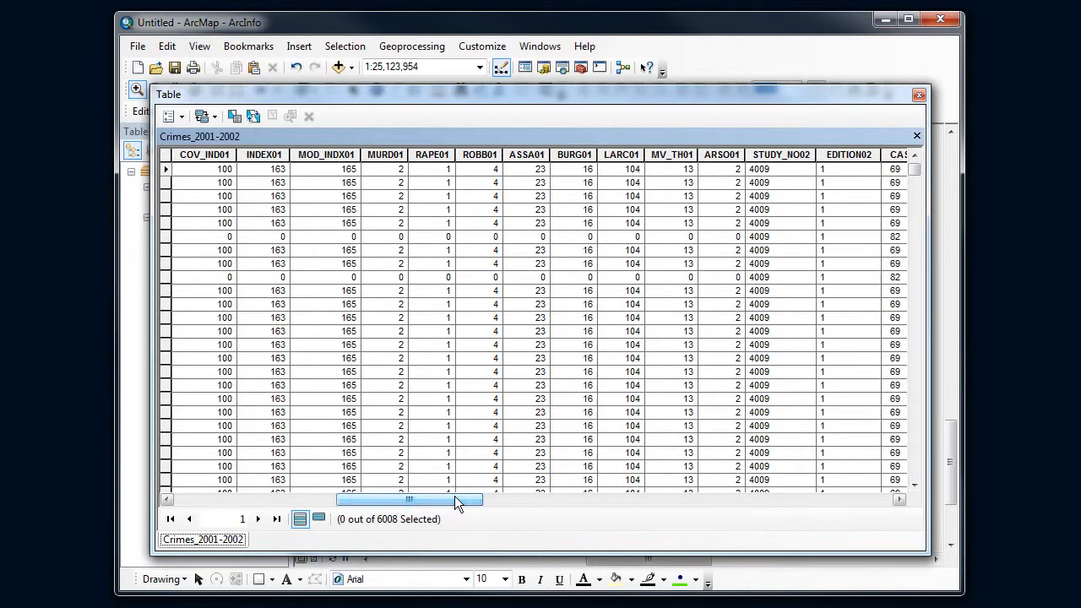
left_click(385, 155)
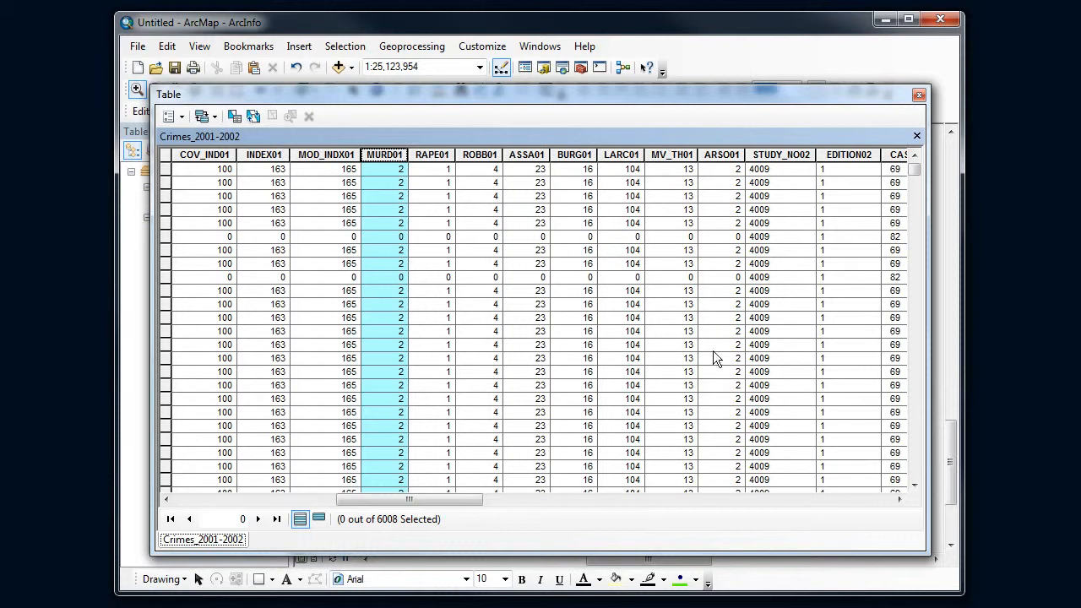
left_click(522, 155)
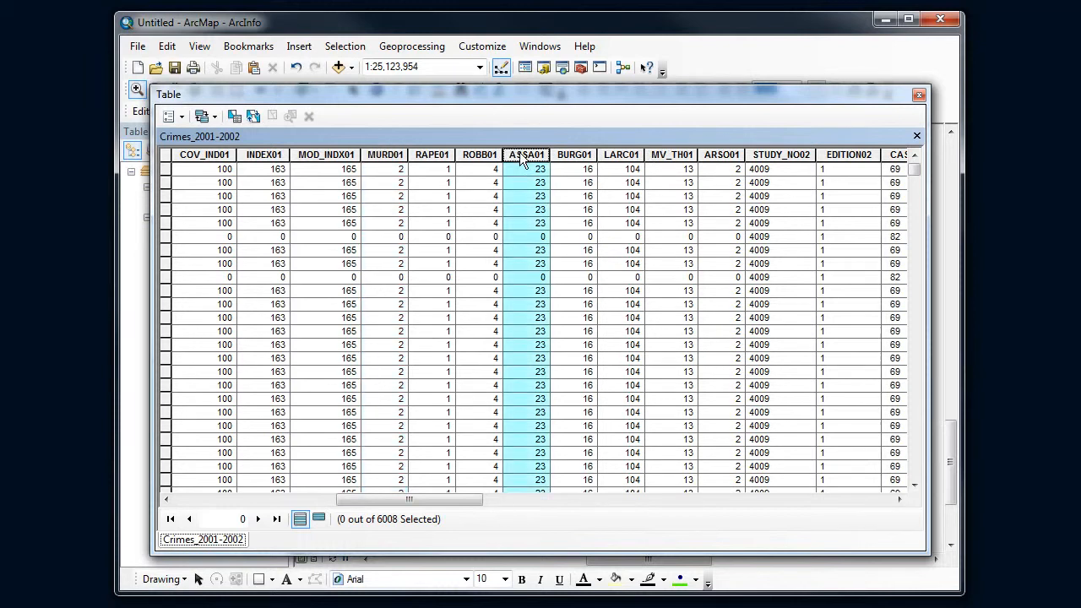
left_click_drag(413, 496, 640, 492)
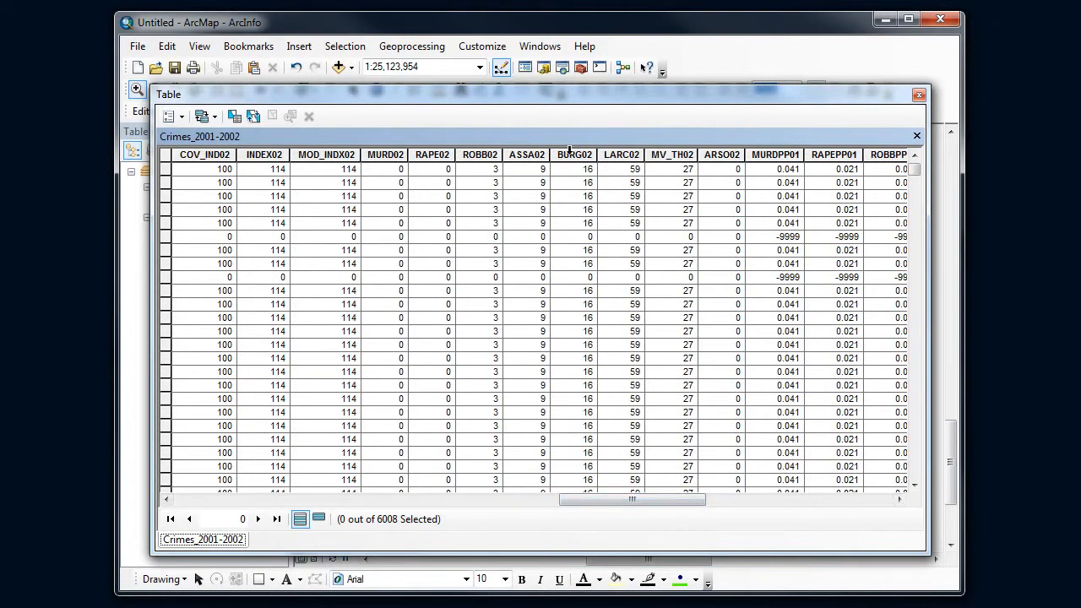
left_click(522, 154)
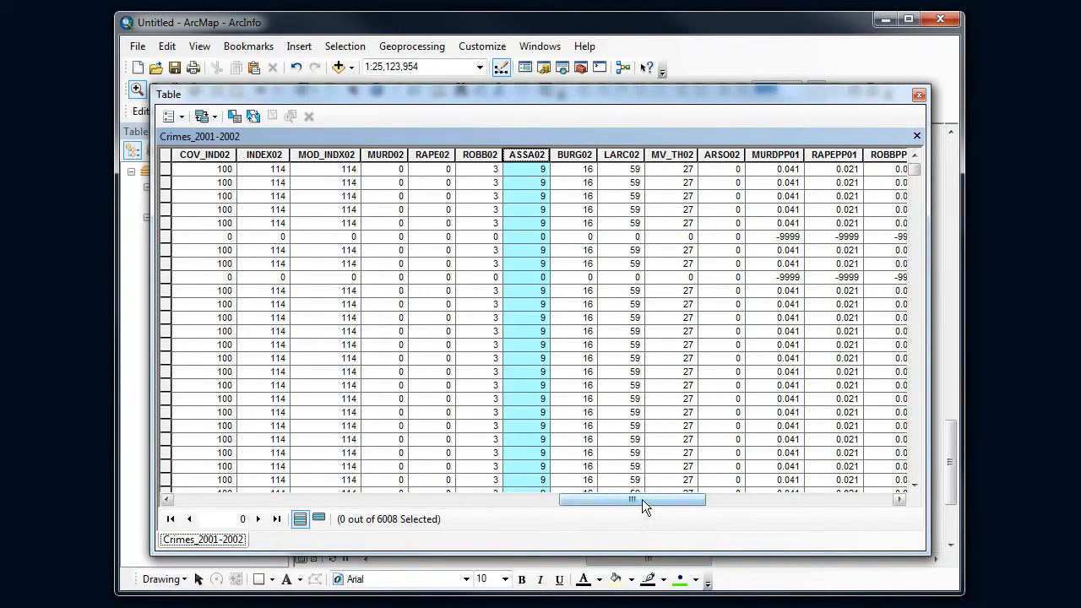
- Examine the crime rate fields from MURDPP01 to ARSOPP02, including the -9999 entries, and close the attribute table
left_click_drag(649, 498, 726, 500)
left_click(689, 159)
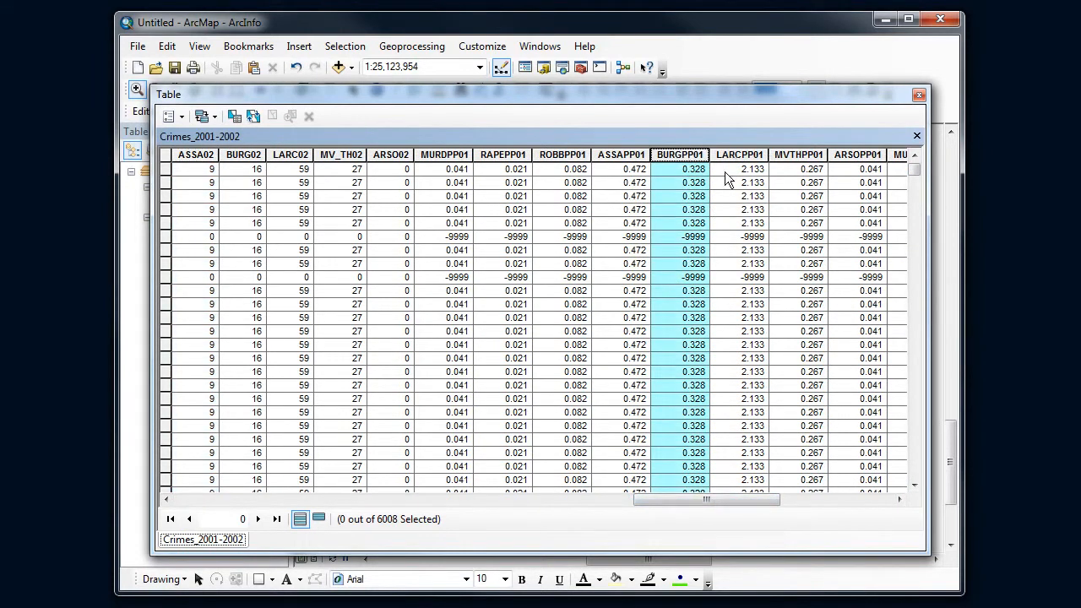
left_click_drag(758, 498, 785, 499)
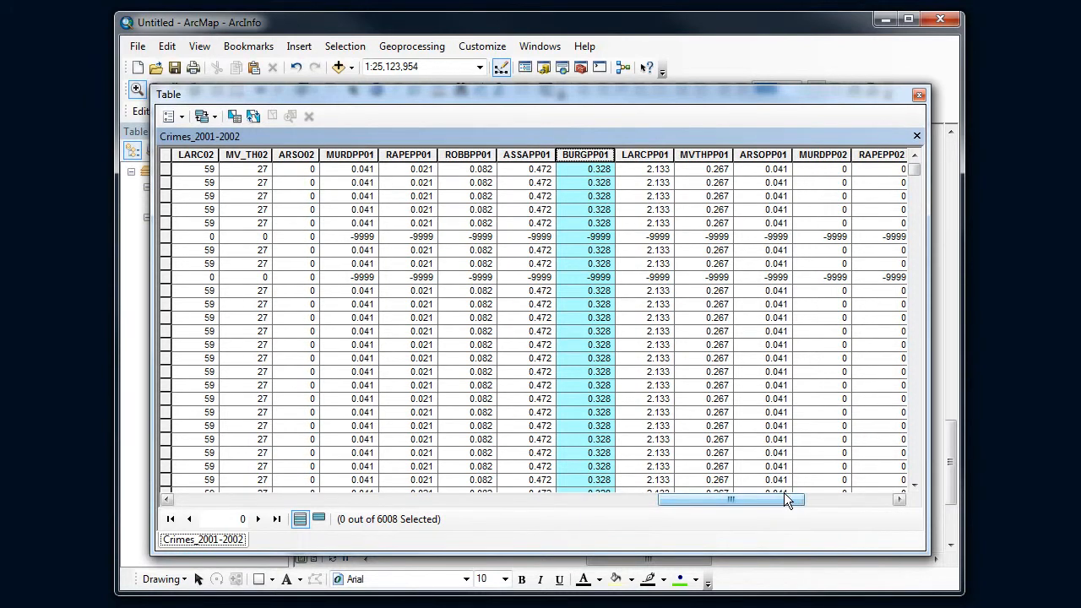
left_click_drag(784, 494, 842, 493)
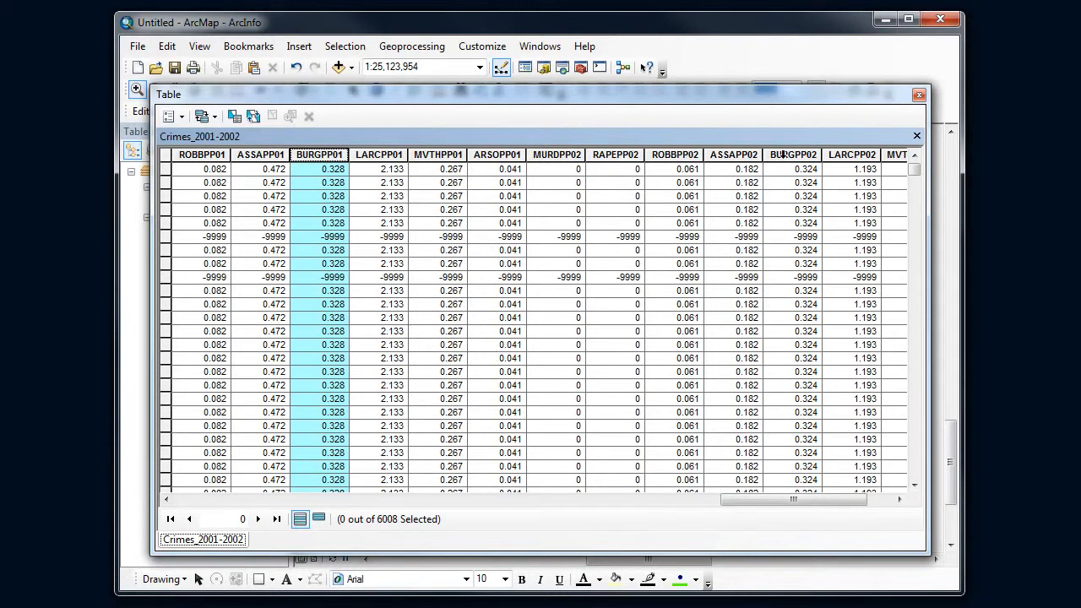
left_click_drag(832, 500, 848, 500)
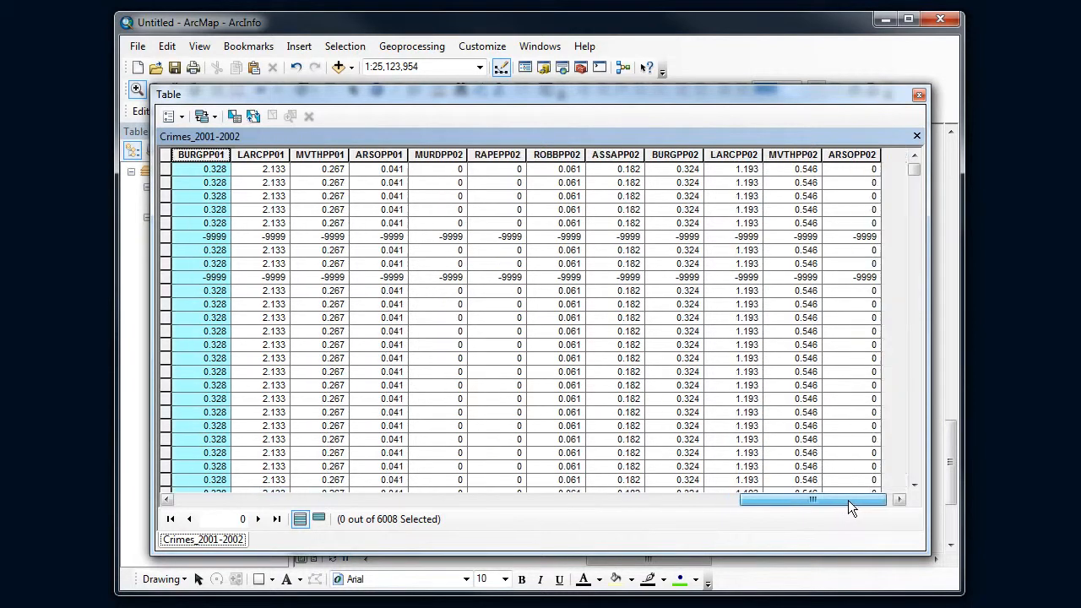
left_click(847, 154)
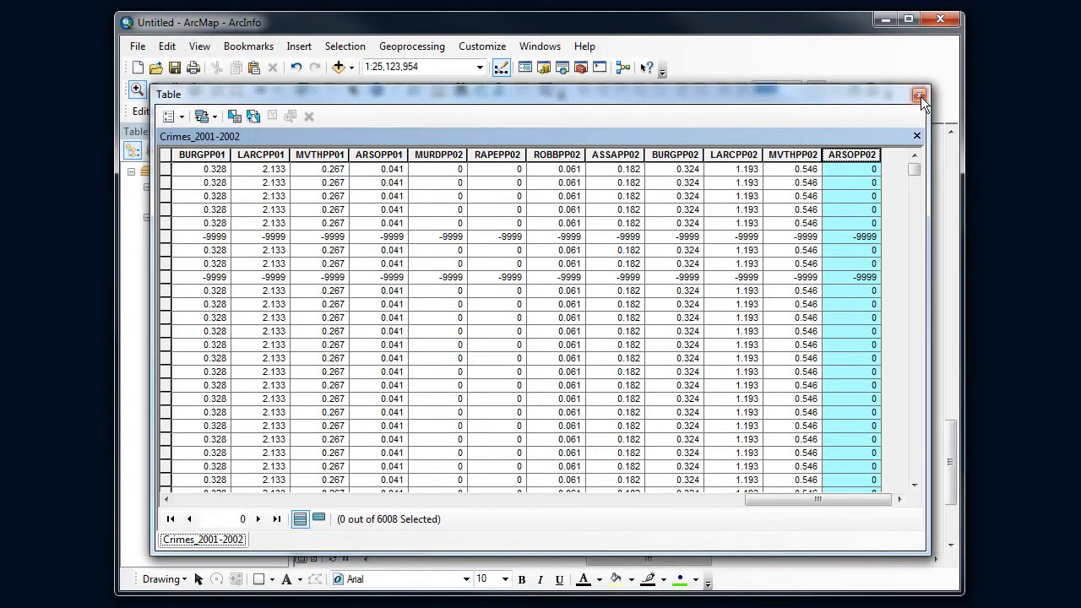
left_click(848, 237)
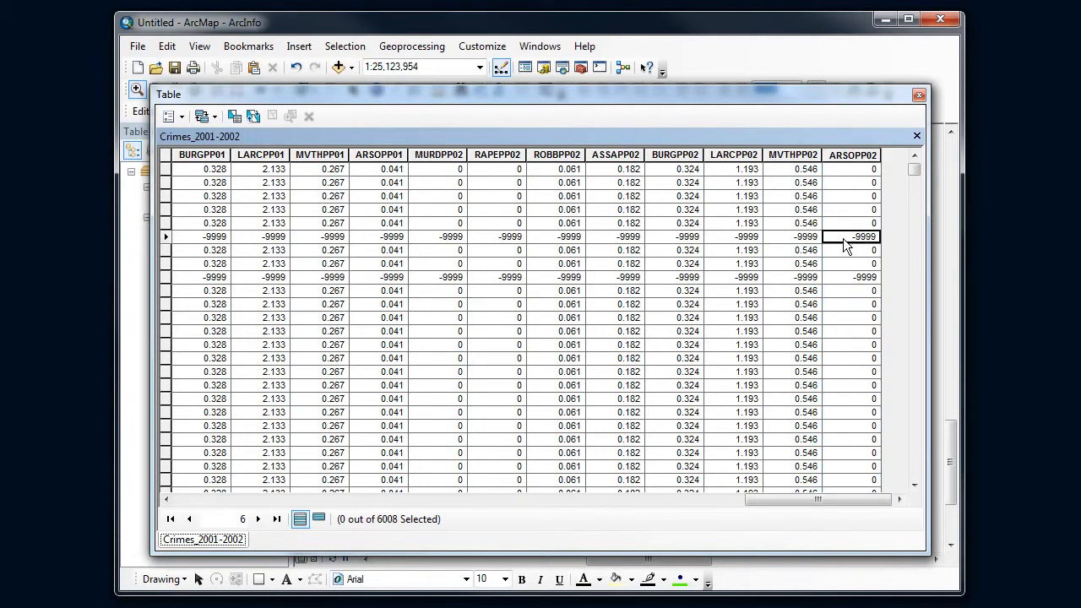
left_click(919, 95)
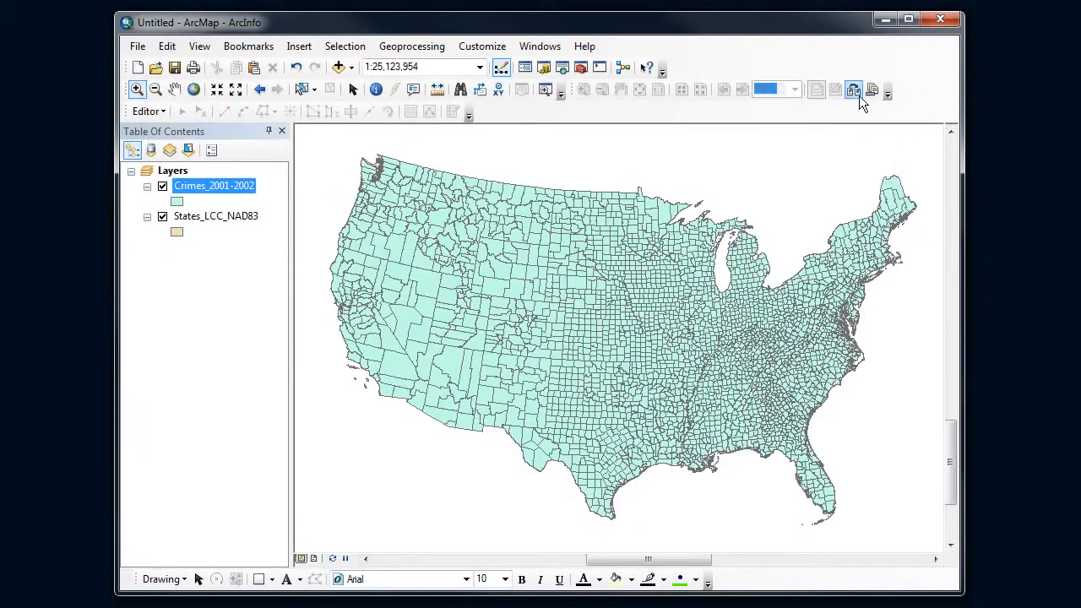
- Set the Crimes_2001-2002 layer's symbology to graduated colors with ARSOPP02 as the value field
right_click(201, 186)
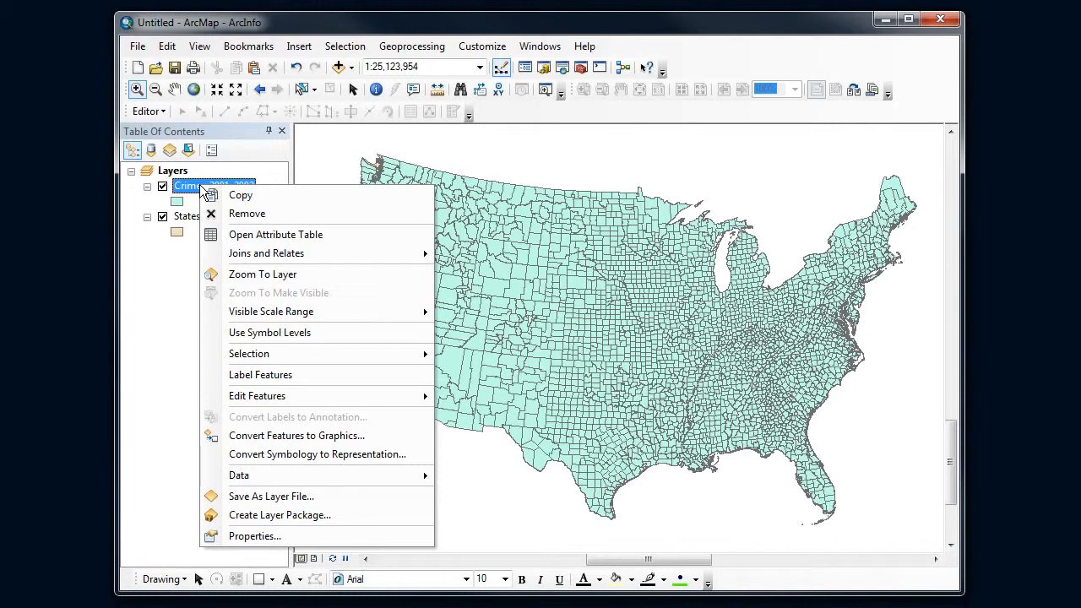
right_click(184, 188)
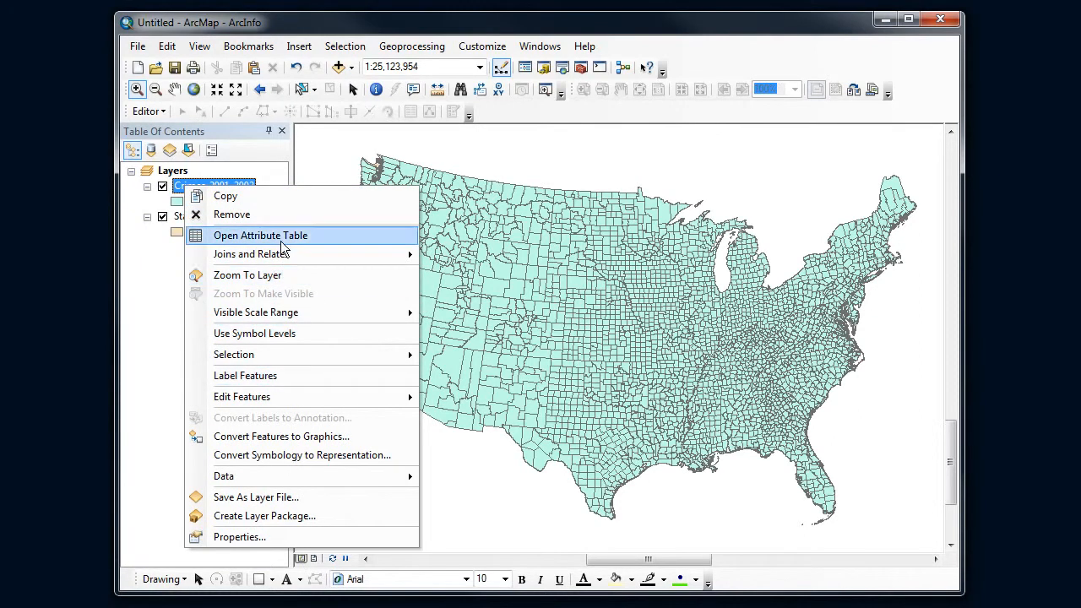
left_click(264, 537)
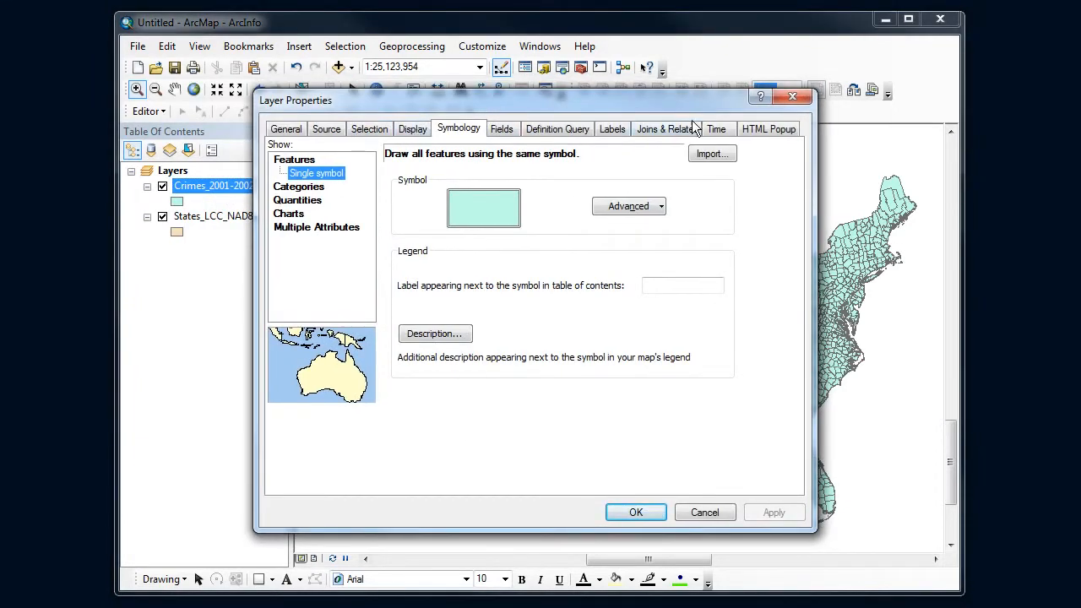
left_click(457, 132)
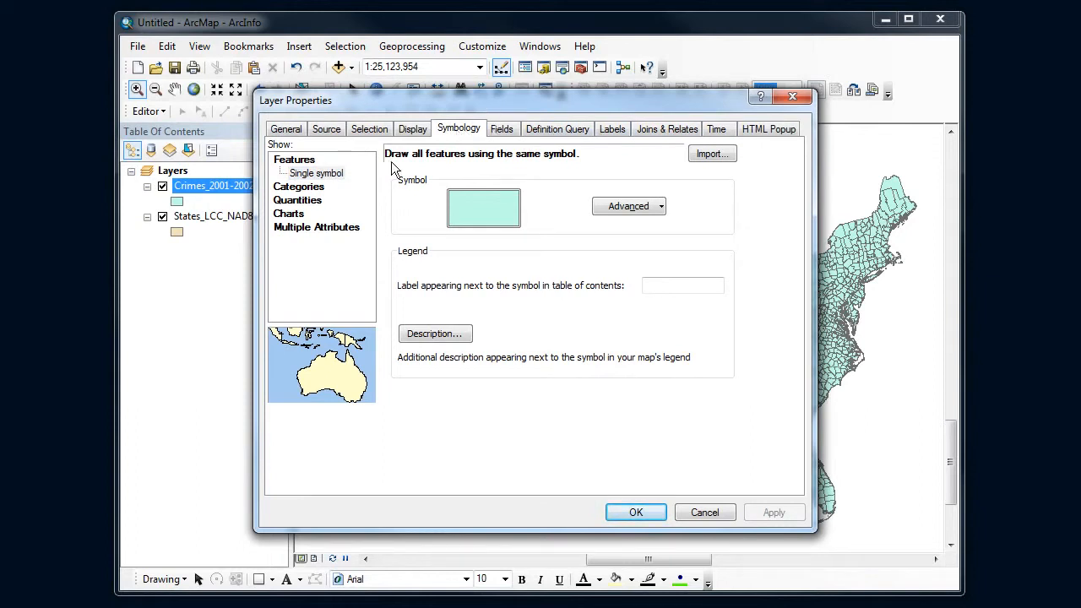
left_click(310, 205)
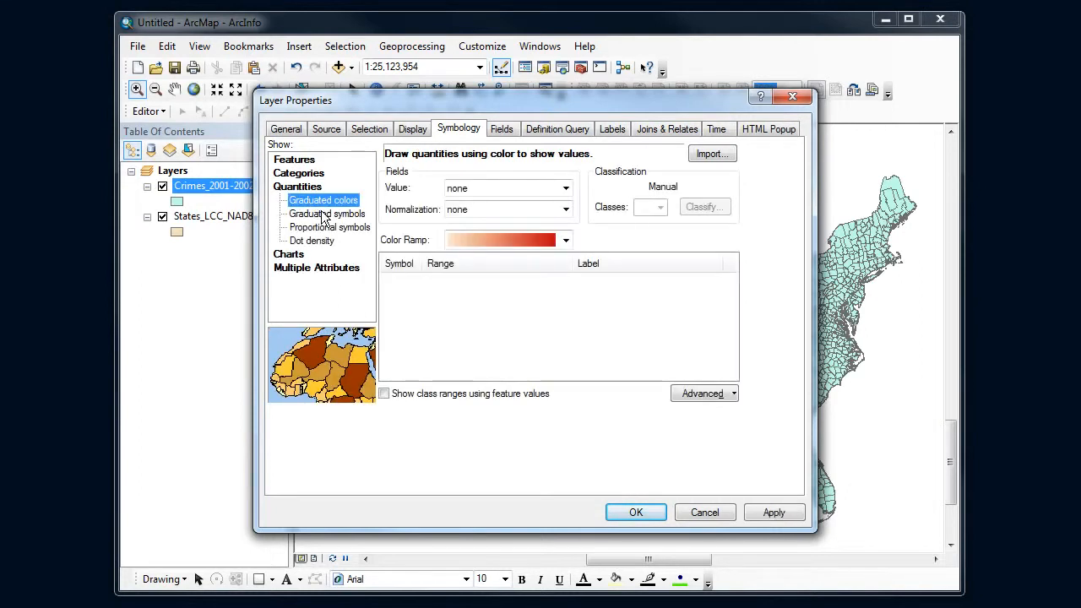
left_click(564, 188)
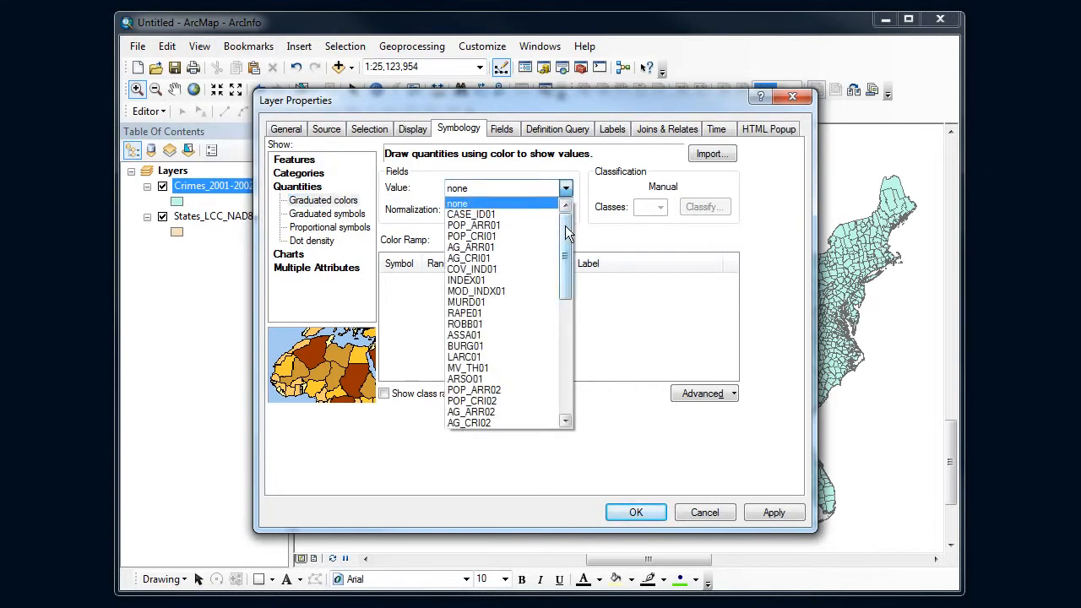
left_click_drag(565, 226, 566, 374)
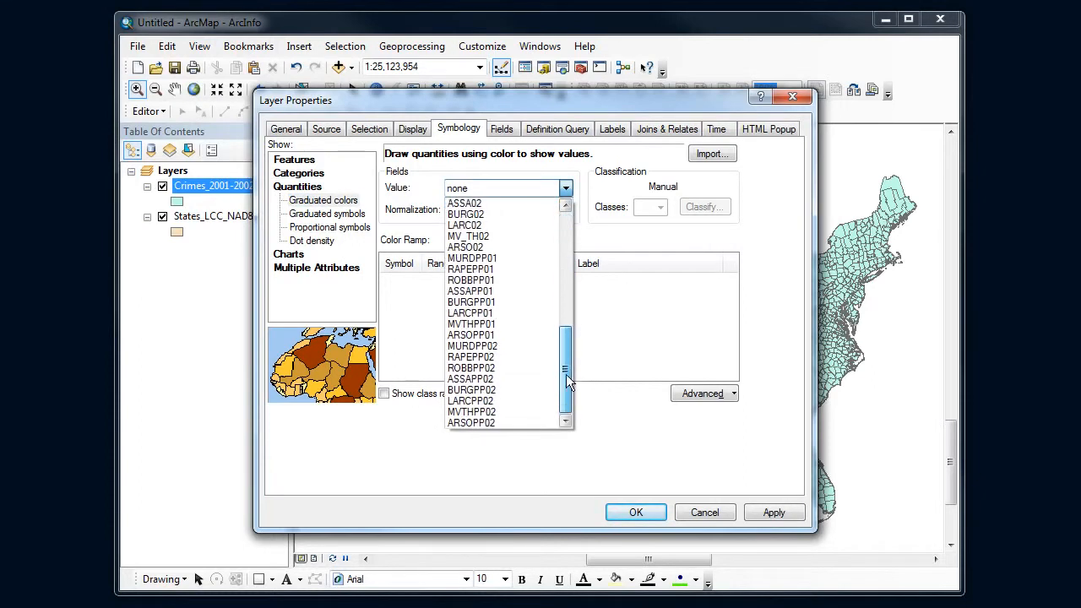
left_click(491, 423)
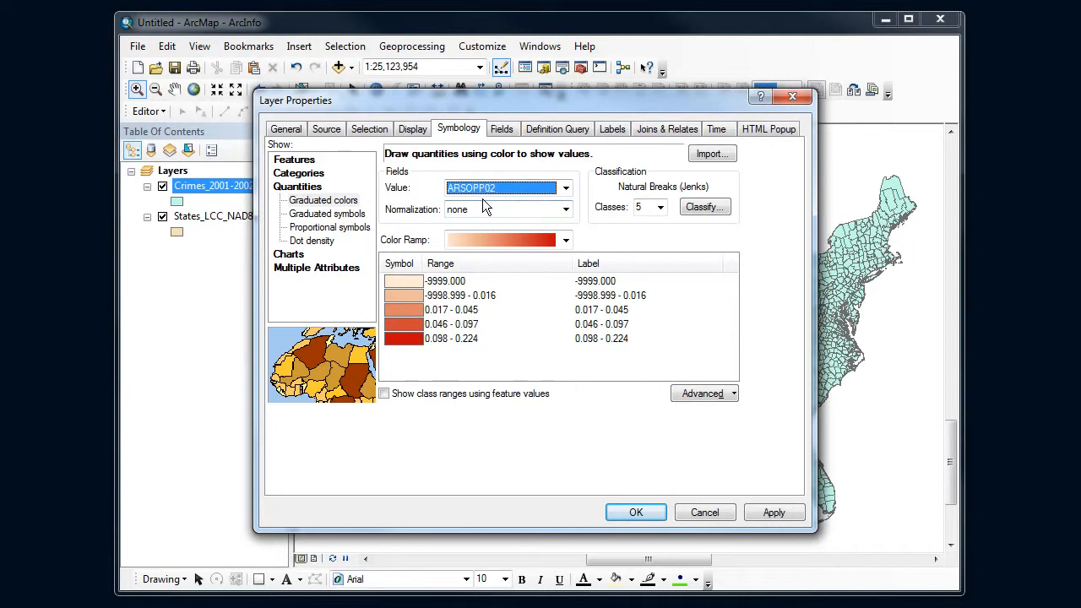
left_click(565, 245)
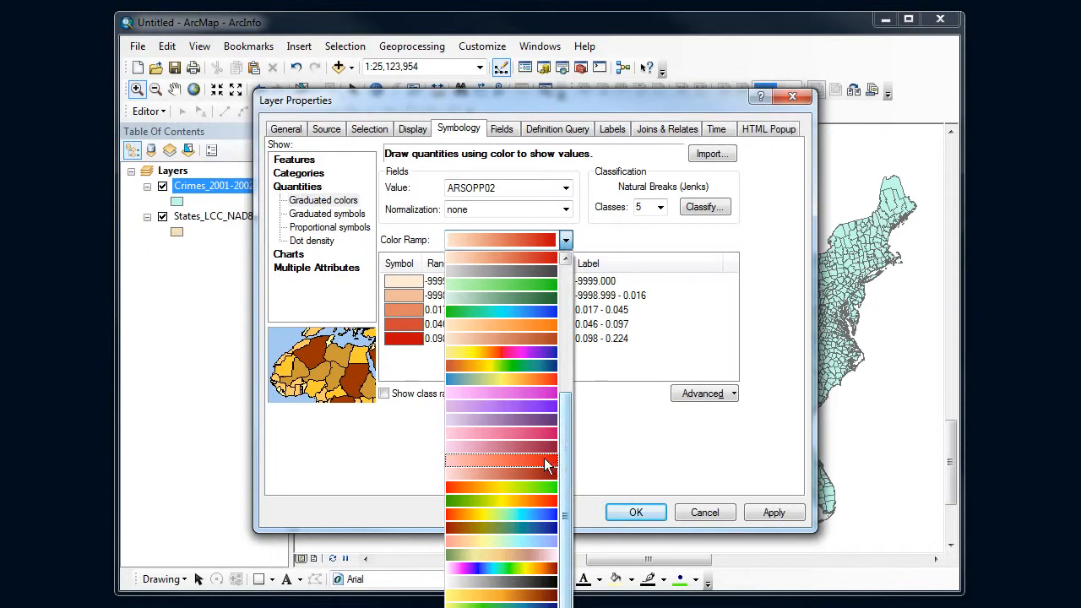
left_click(567, 242)
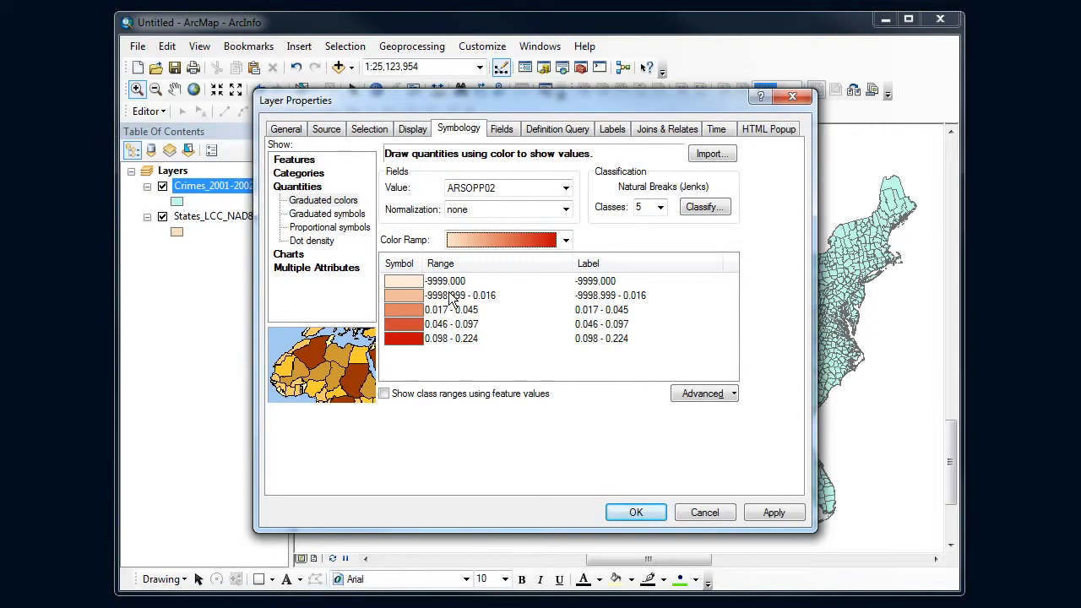
- Exclude records where "ARSOPP02" = -9999 from the classification and apply the symbology to the Crimes_2001-2002 layer
left_click(704, 207)
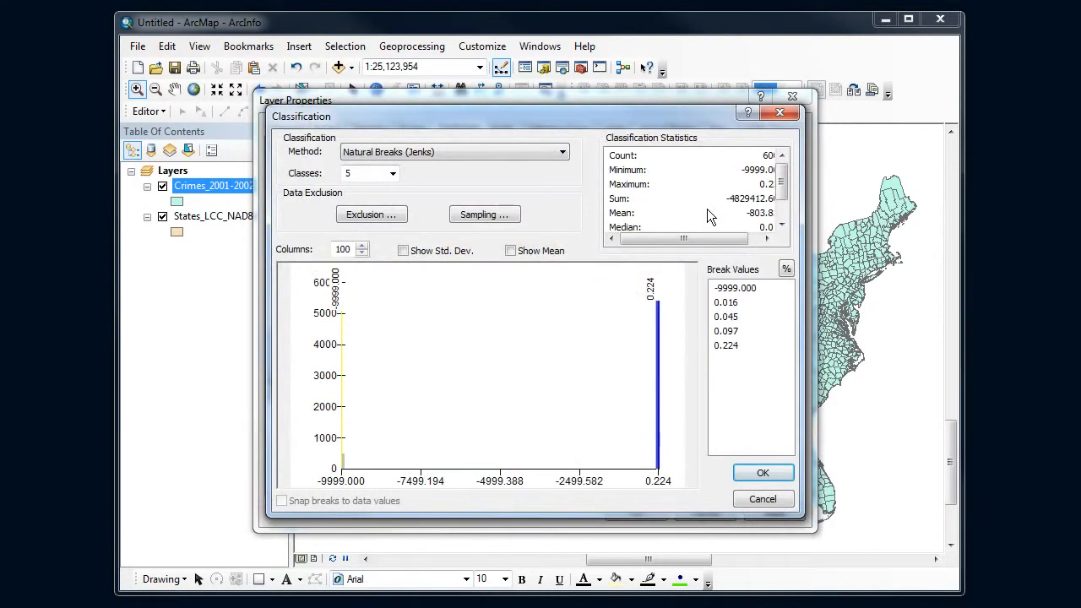
left_click(351, 214)
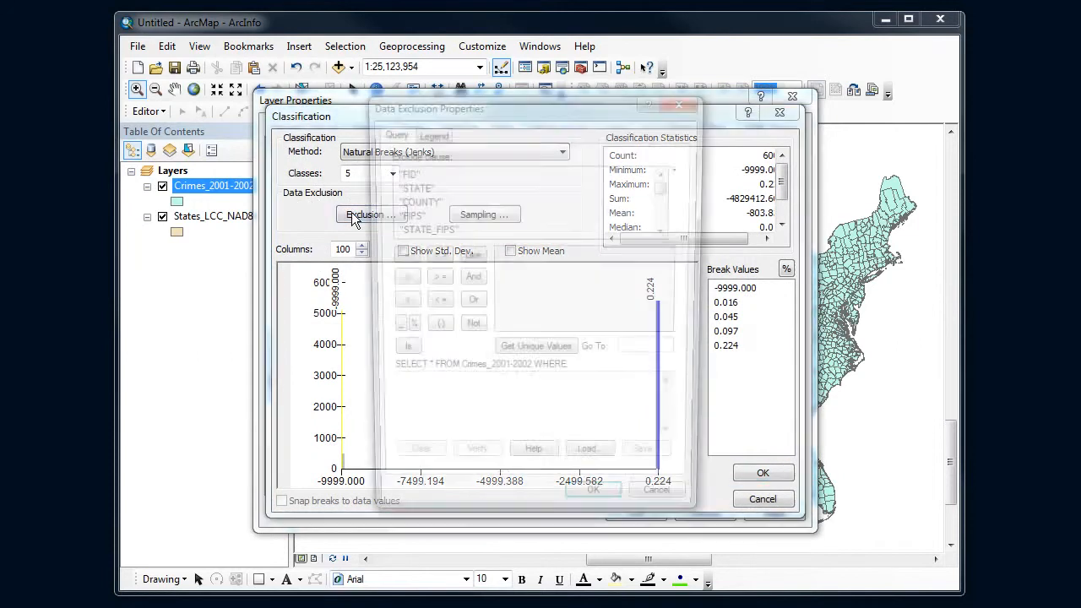
left_click_drag(669, 193, 654, 219)
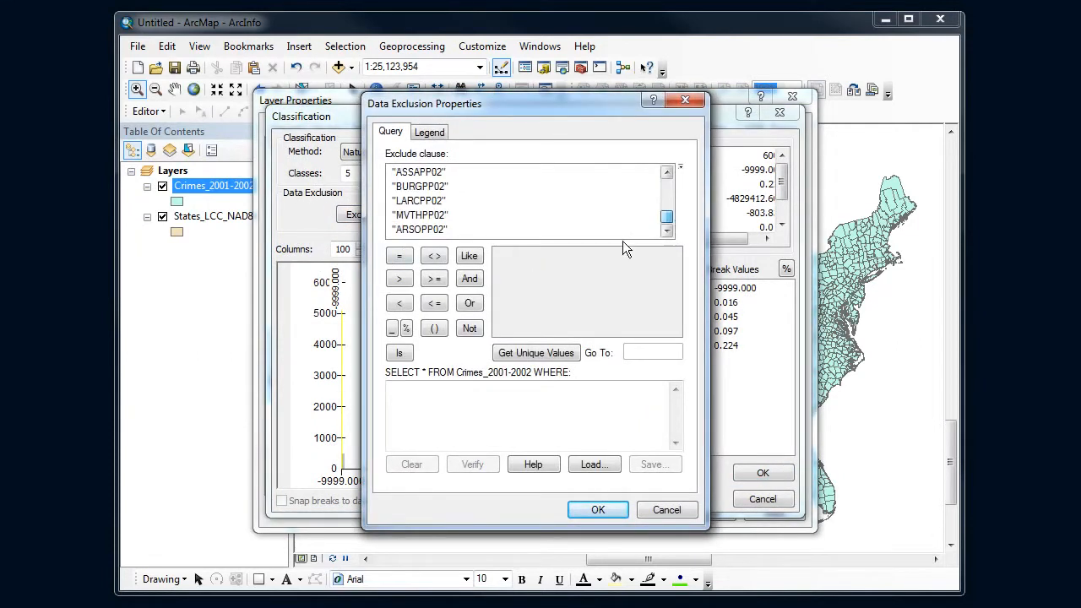
double_click(415, 229)
left_click(401, 256)
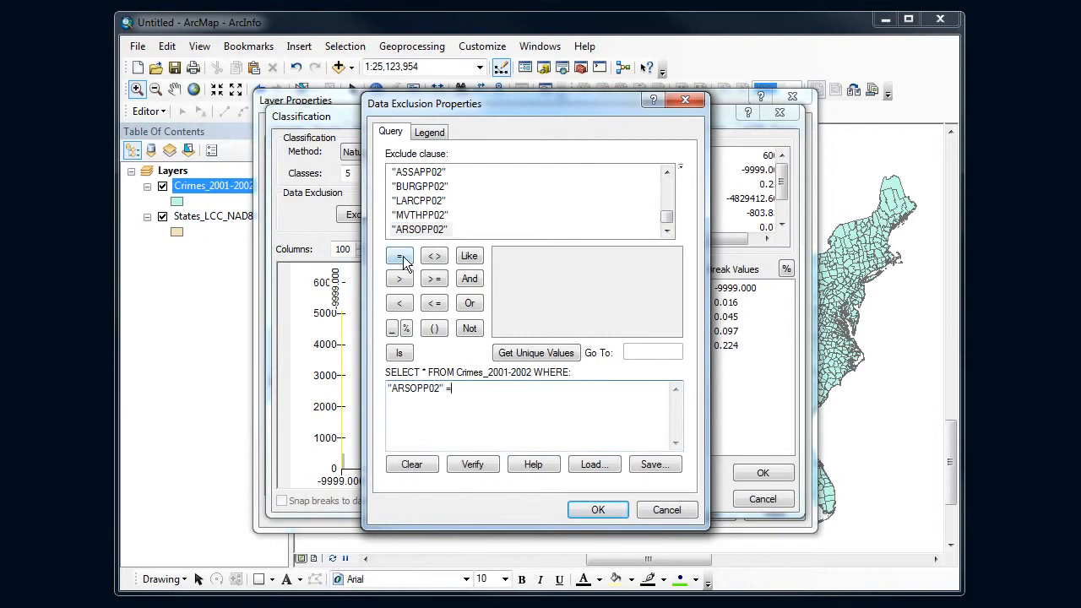
left_click(530, 354)
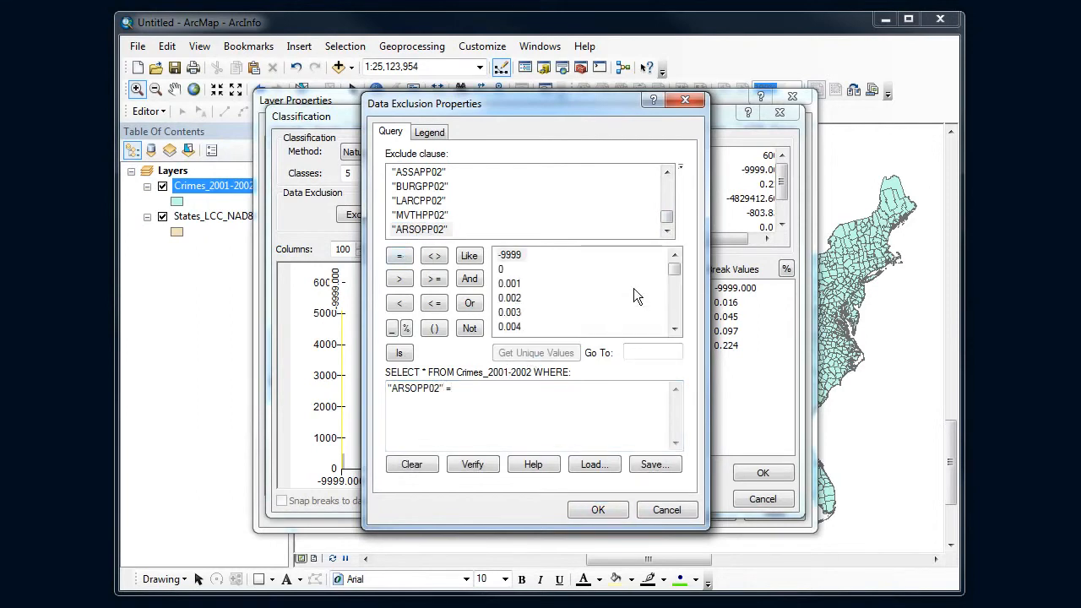
double_click(516, 254)
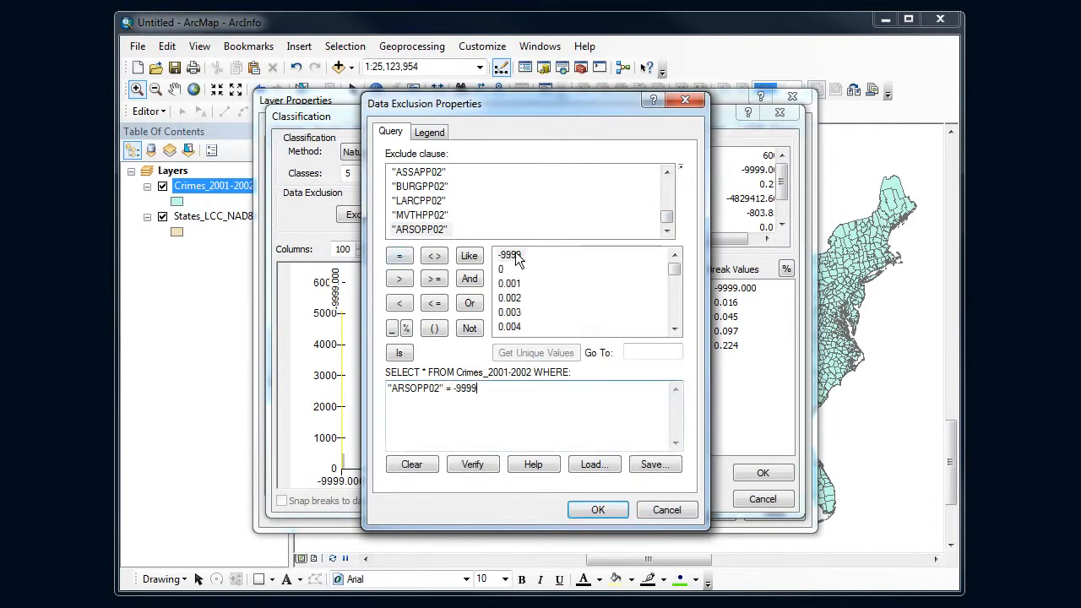
left_click(595, 510)
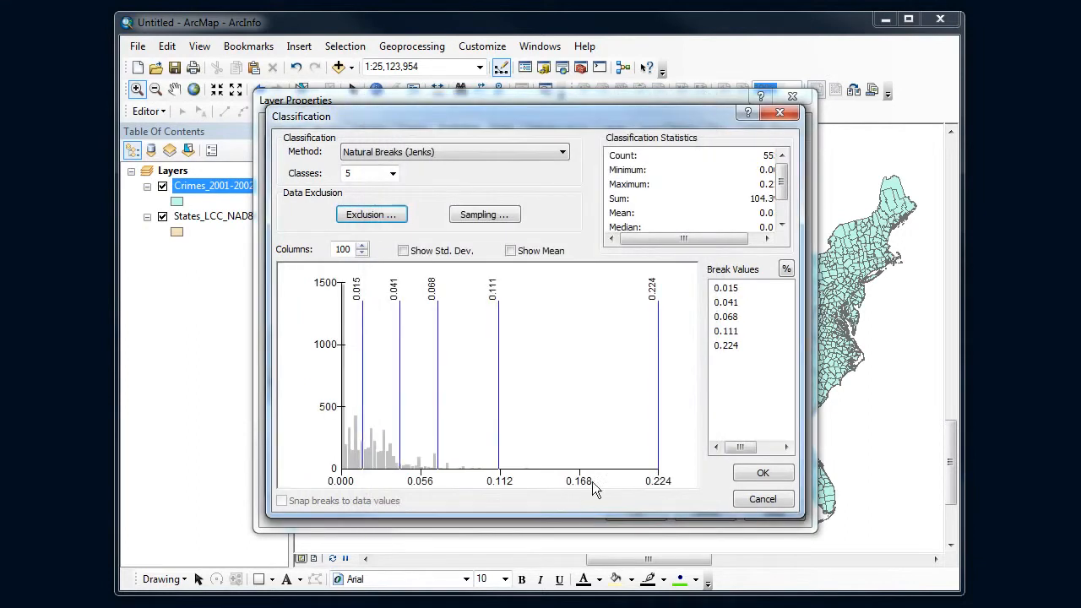
left_click(760, 475)
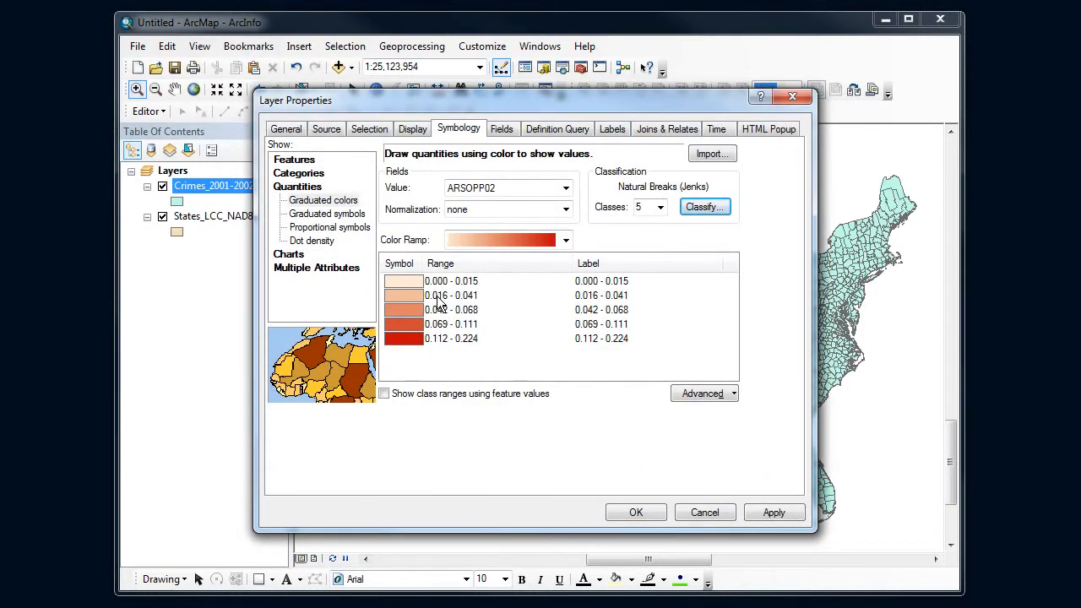
left_click(635, 514)
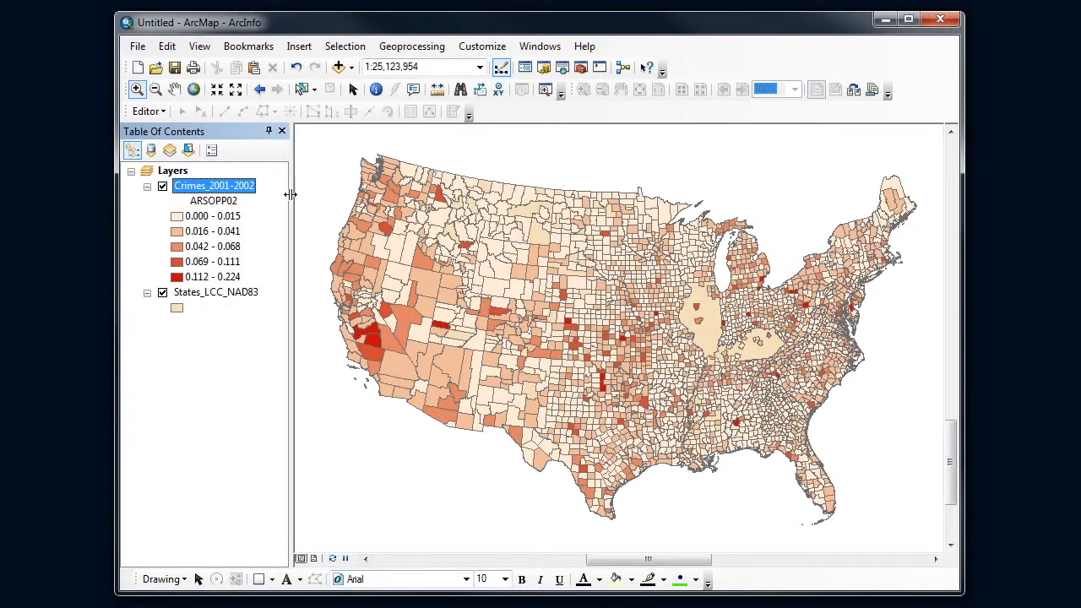
- Review the quantity symbology options in the Crimes_2001-2002 layer's properties and dismiss the dialog
right_click(250, 187)
left_click(396, 533)
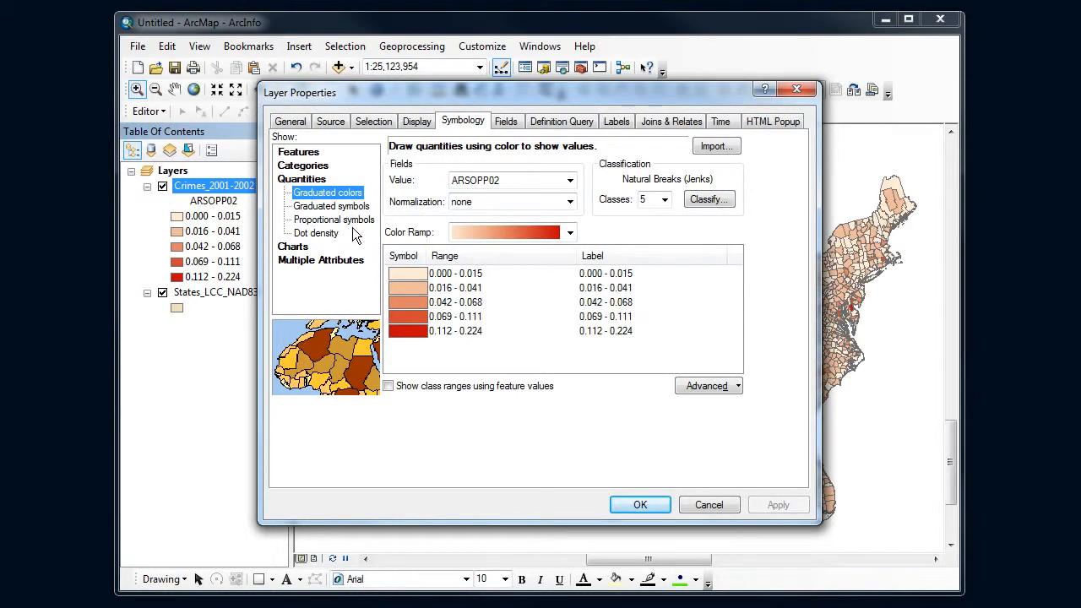
left_click(714, 505)
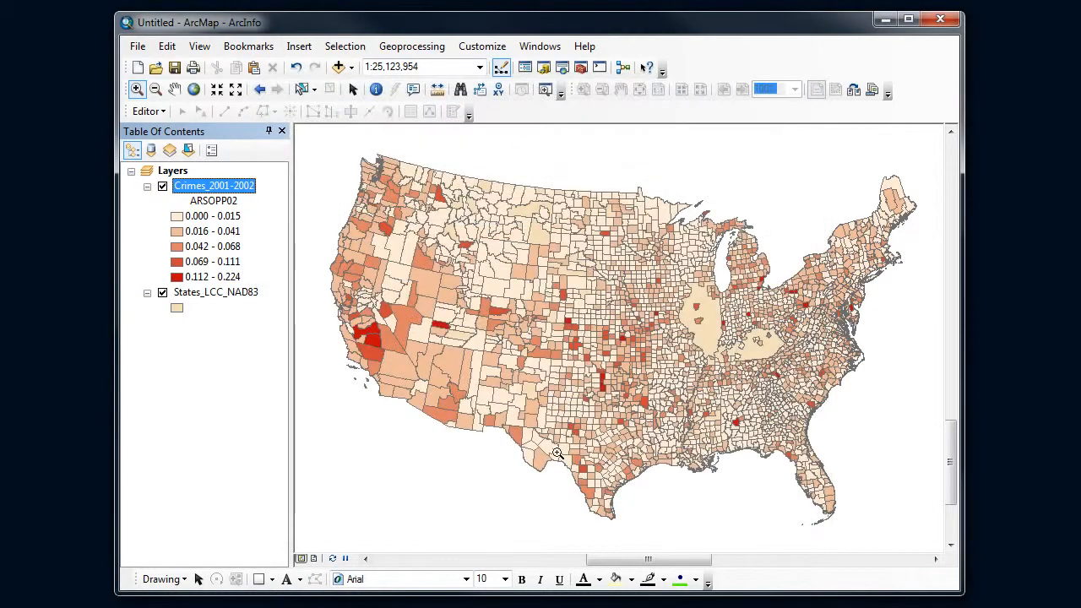